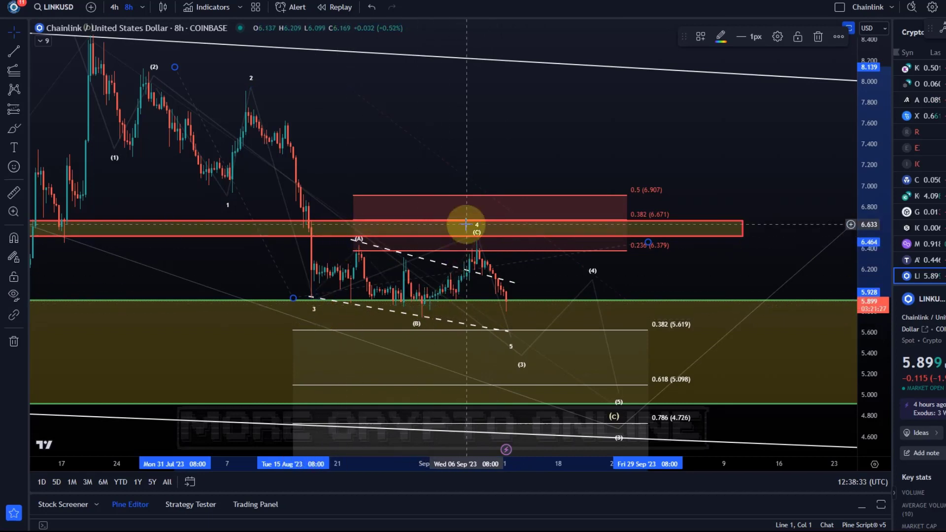
Raise the projected wave 5 endpoint to about 5.62, onto the lower dashed trendline.
scroll(469, 245, down, 2)
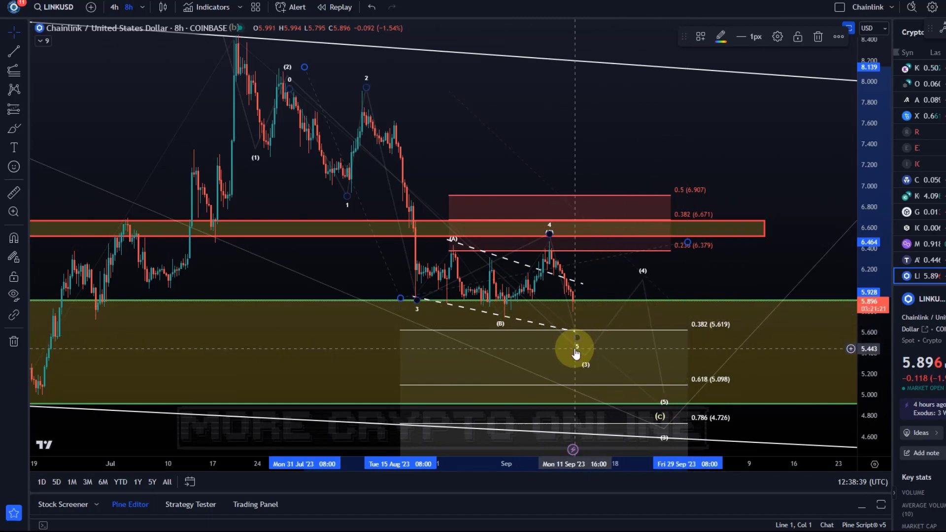
mouse_move(576, 353)
mouse_down()
mouse_move(586, 330)
mouse_move(575, 330)
mouse_up()
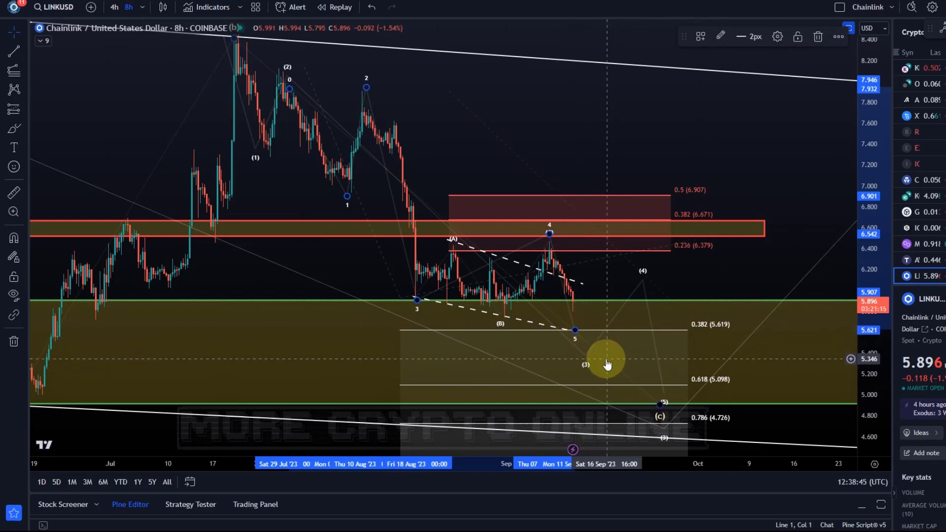
click(595, 335)
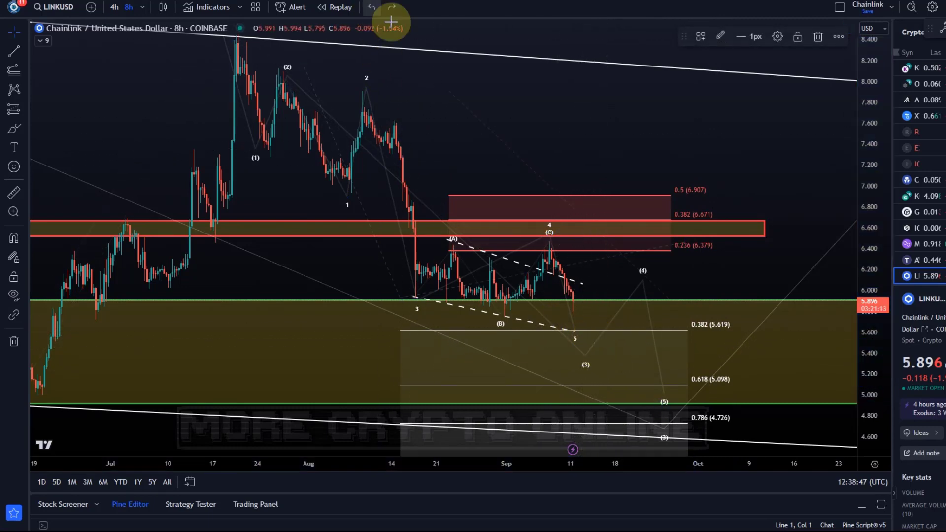
Draw a Fibonacci extension from the (b) high at about 8.44 through wave (1) at about 7.27 to about 8.14, and delete it.
drag(551, 257, 469, 163)
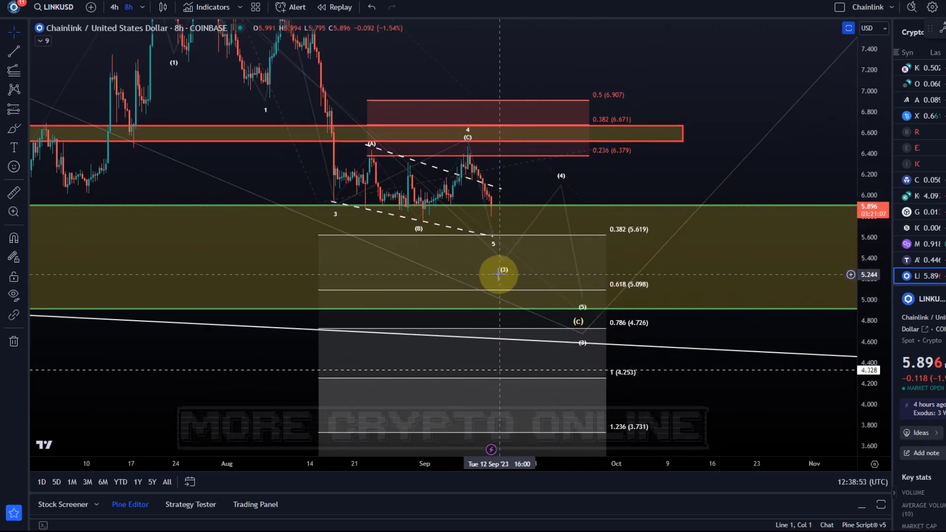
click(504, 272)
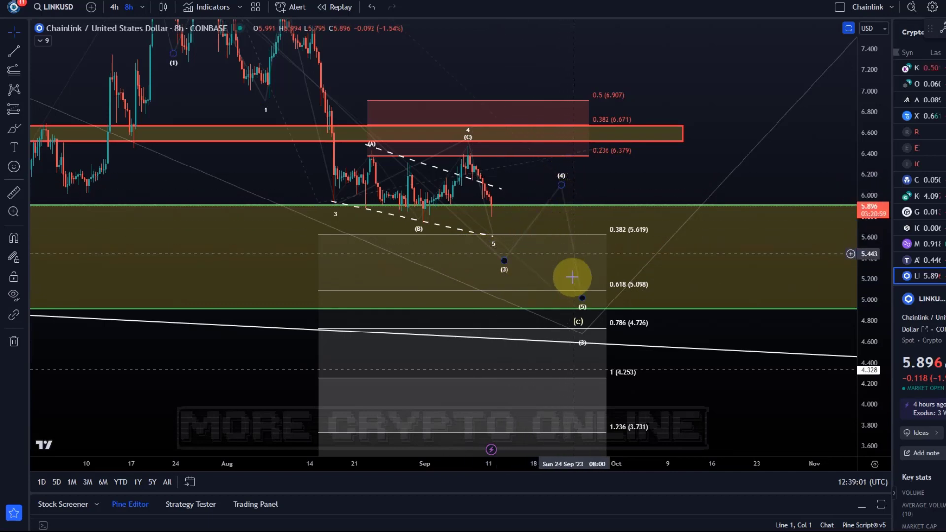
scroll(580, 313, down, 5)
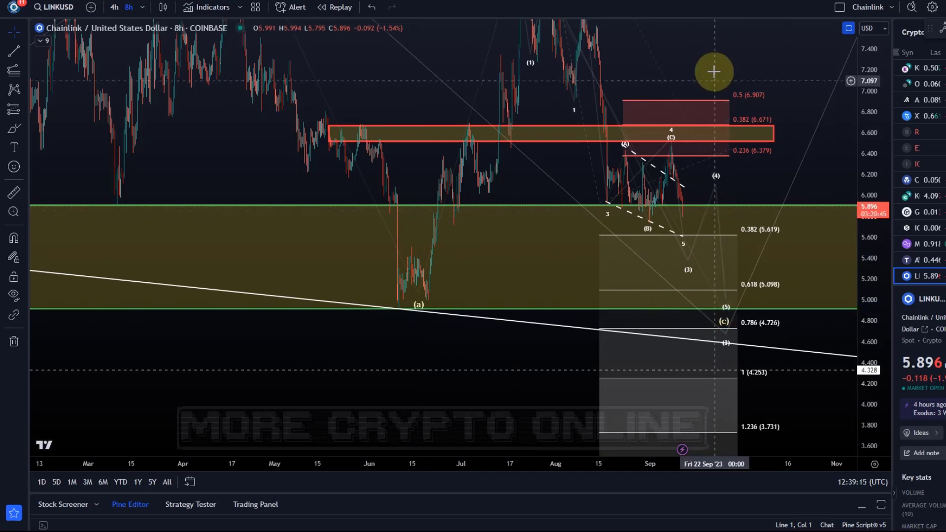
drag(673, 88, 539, 183)
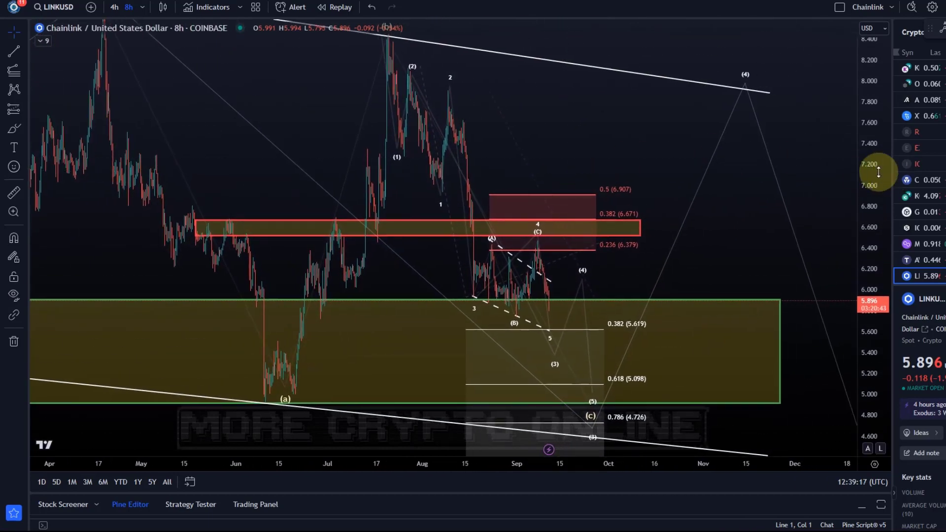
drag(879, 172, 875, 296)
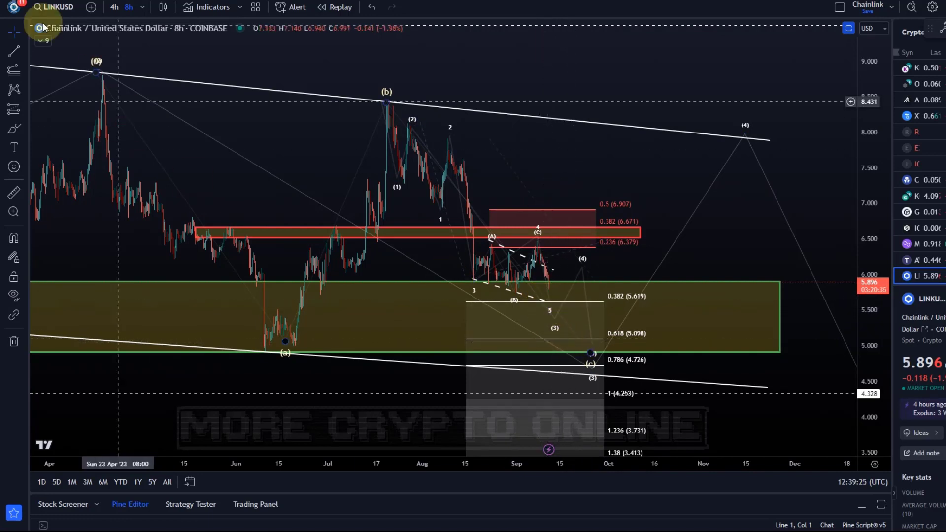
click(15, 71)
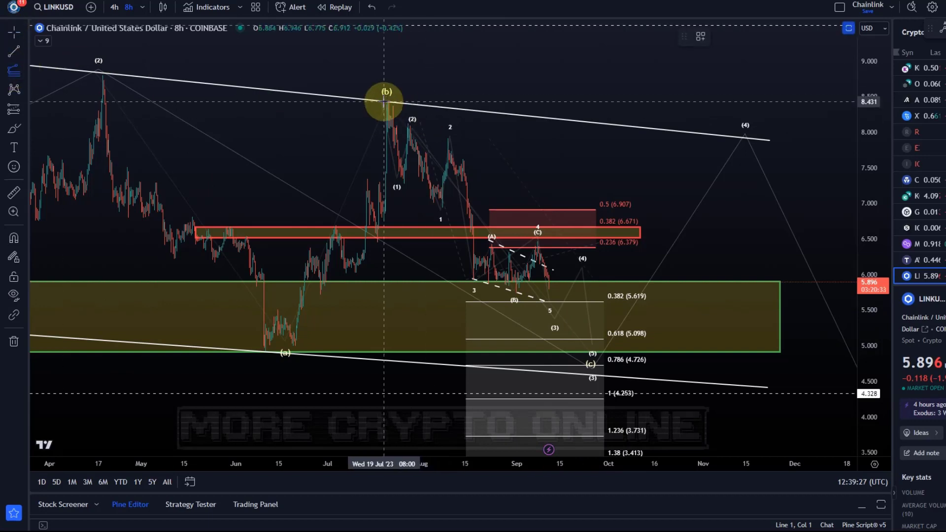
drag(378, 101, 385, 182)
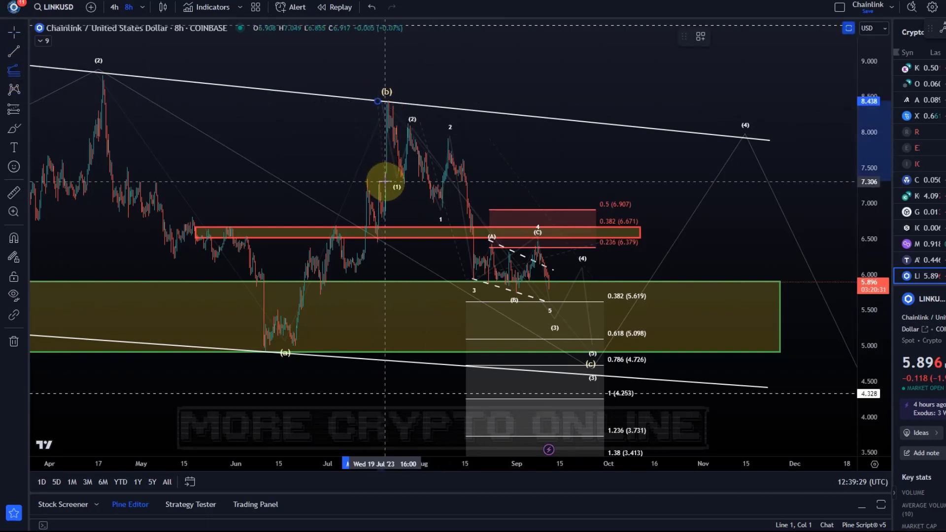
click(391, 185)
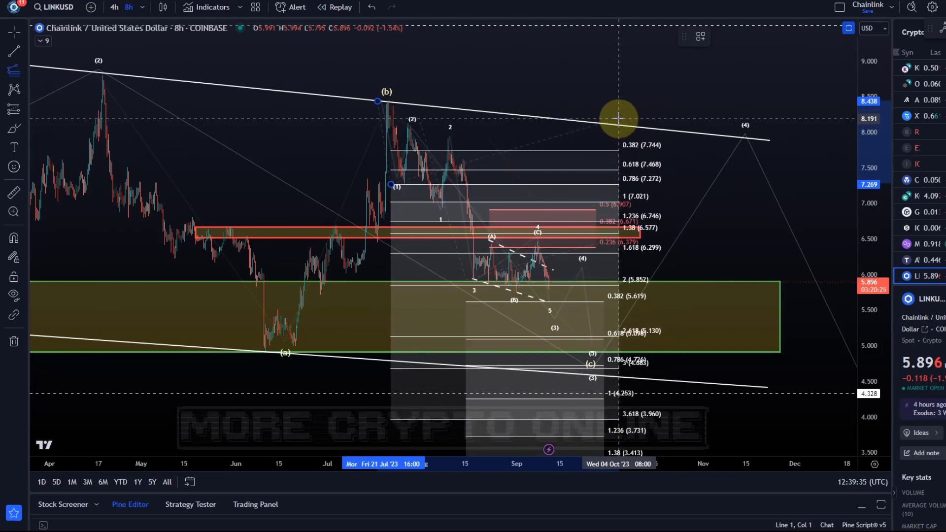
click(709, 122)
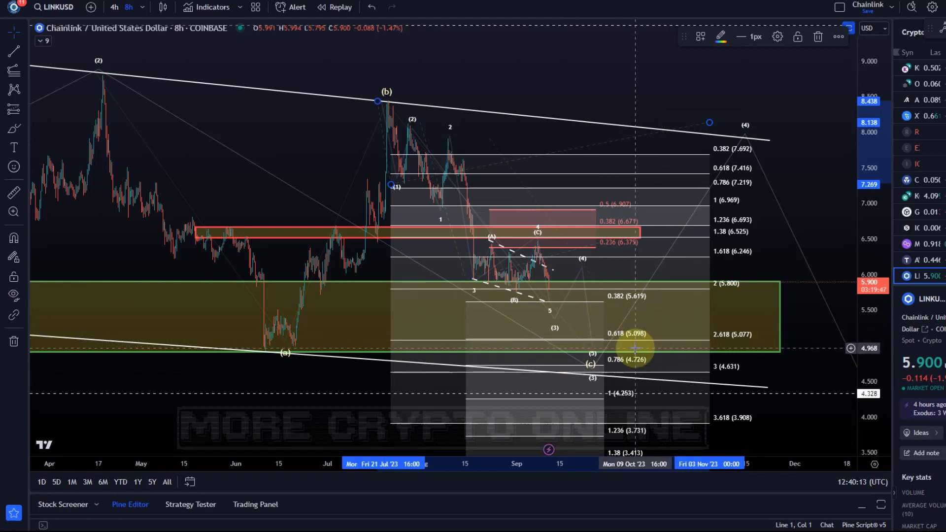
key(Delete)
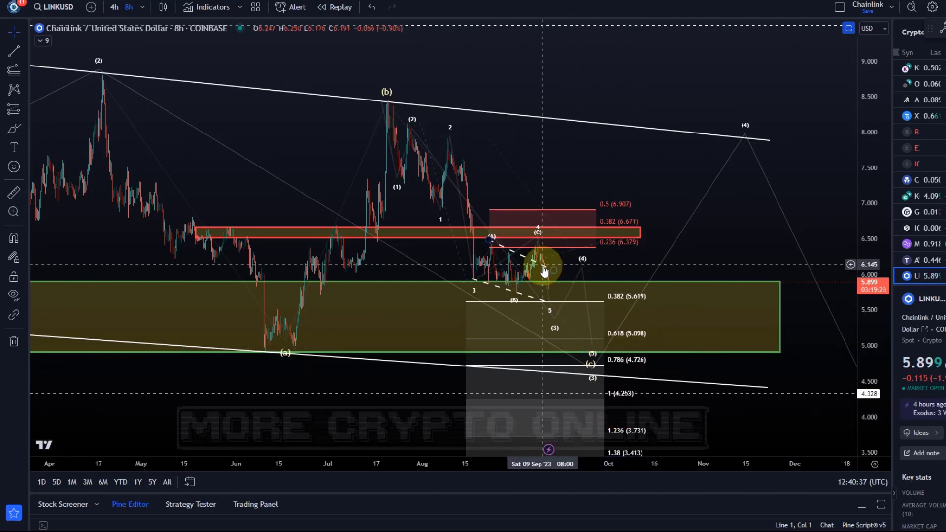
Move the projected wave (c) endpoint to about 4.80 and the larger wave (3) endpoint to about 4.50.
scroll(546, 354, down, 5)
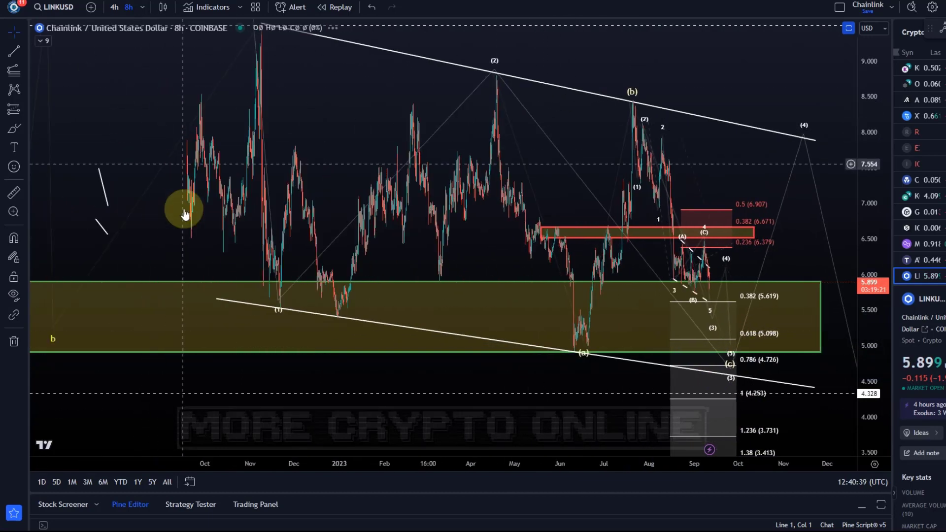
scroll(705, 325, up, 5)
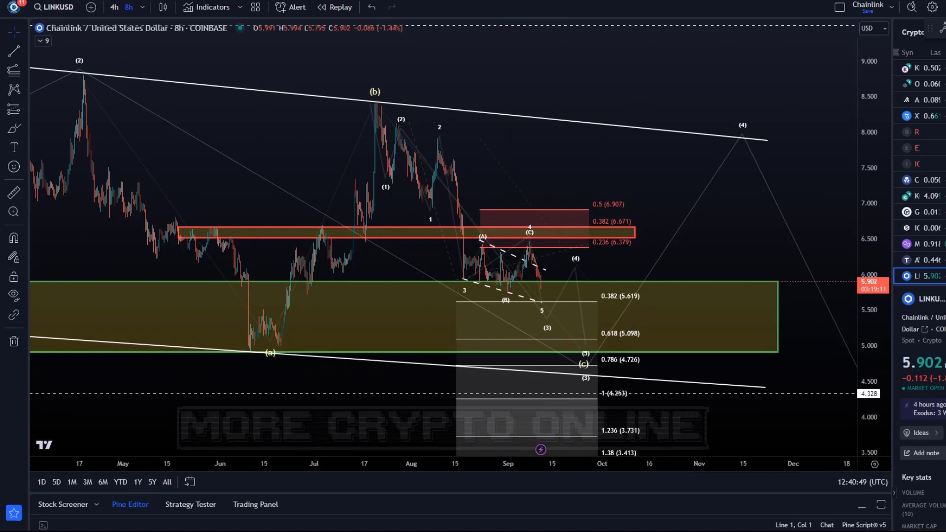
click(588, 371)
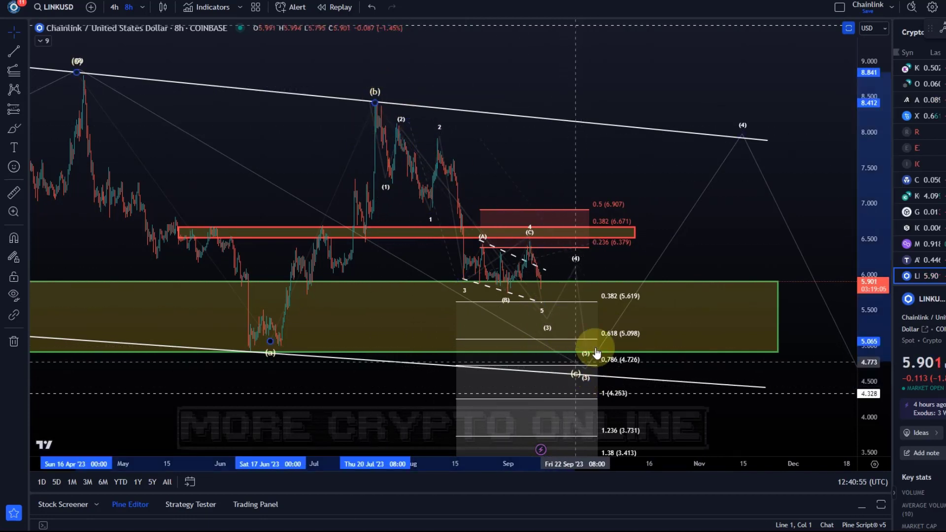
click(586, 365)
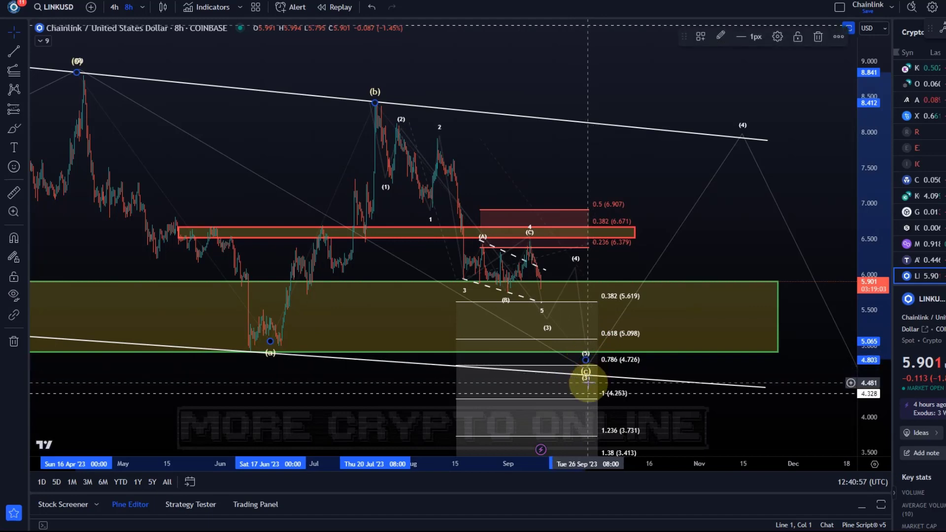
drag(590, 386, 585, 381)
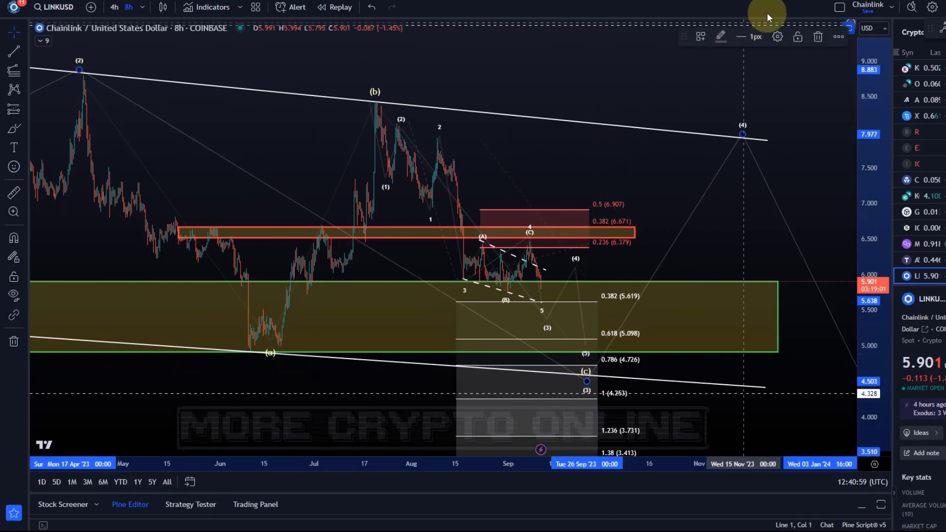
Set the degree of the large Elliott impulse wave along the white trendlines to Intermediate.
click(772, 39)
click(528, 309)
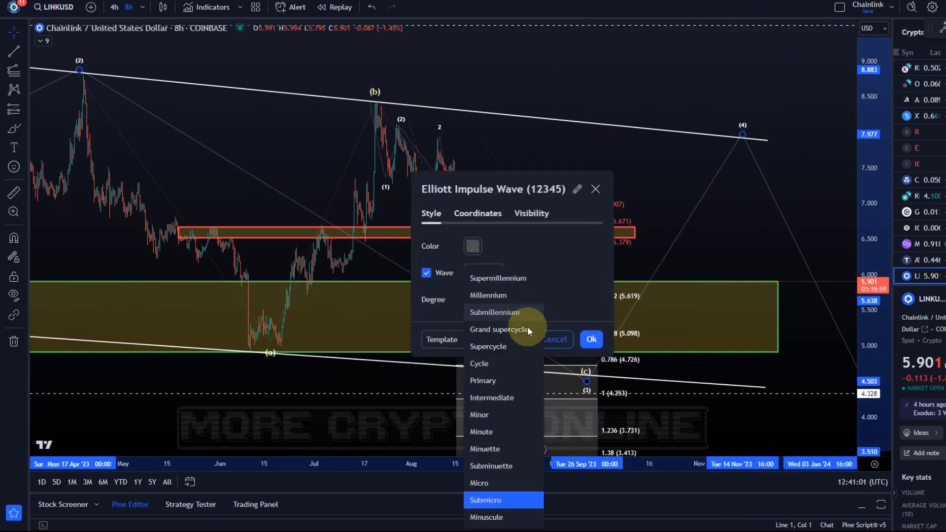
click(486, 431)
click(499, 300)
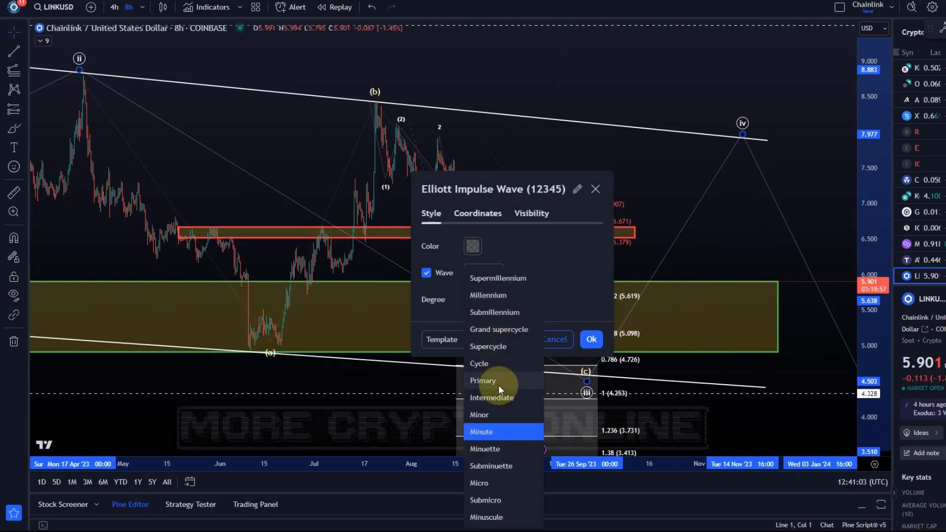
click(499, 386)
click(503, 301)
click(515, 402)
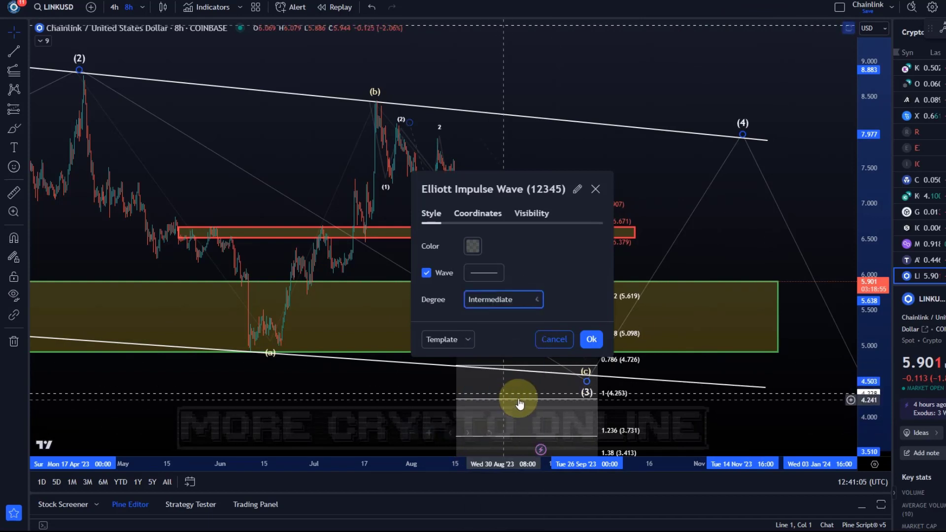
click(598, 343)
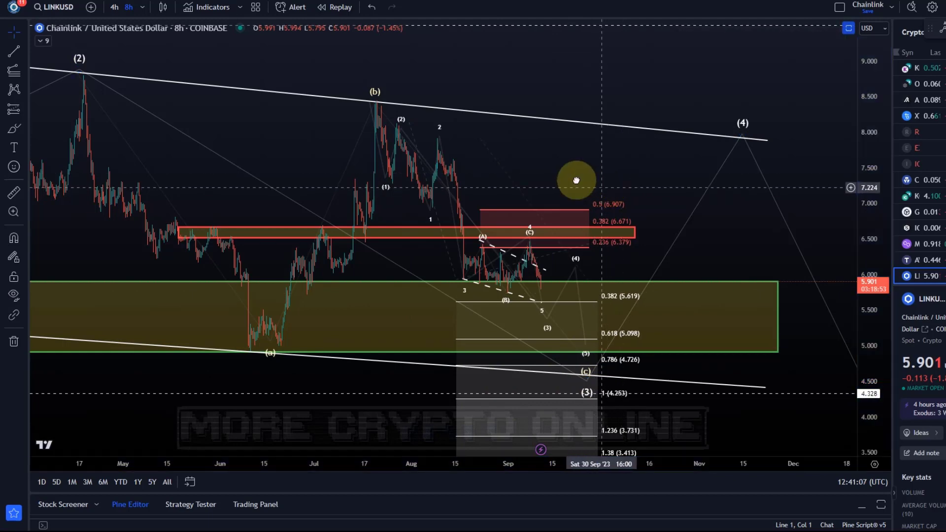
Shift the large impulse's wave (3) point to 27 Sep '23 near 4.50 and its wave (4) point to about 7.83.
drag(575, 183, 464, 184)
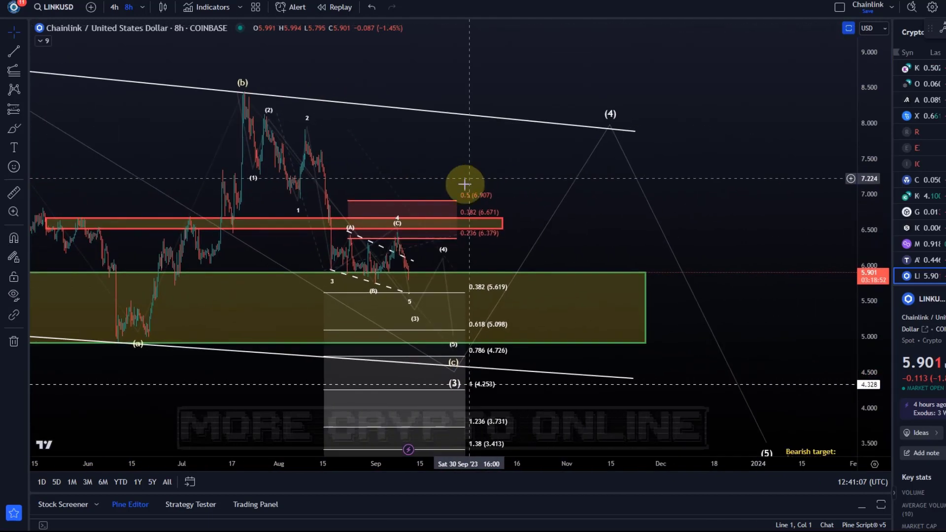
click(457, 380)
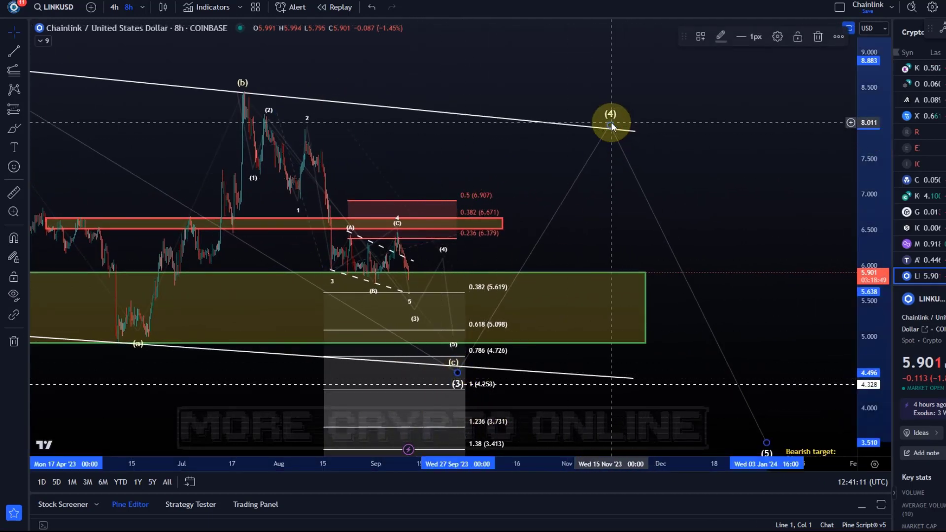
mouse_move(612, 126)
mouse_down()
mouse_move(616, 145)
mouse_move(617, 135)
mouse_move(602, 135)
mouse_up()
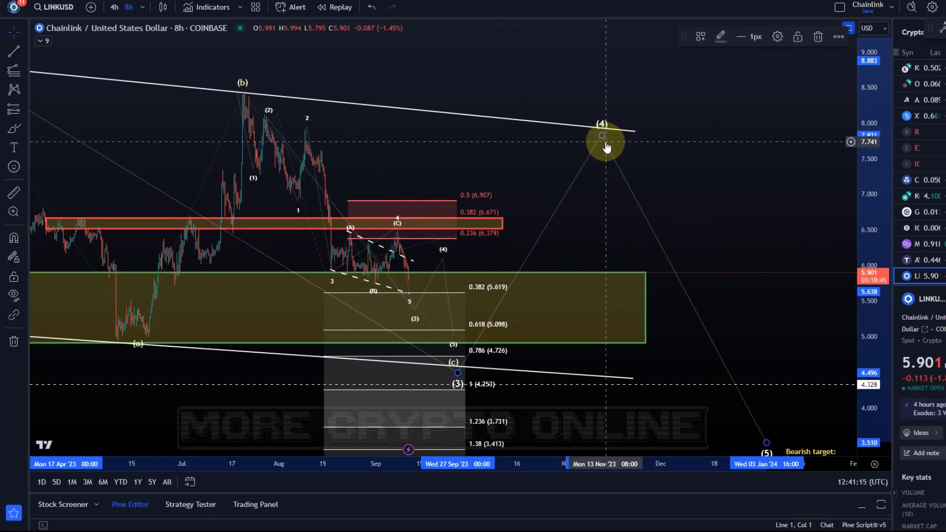
Brush a red freehand path from the November 2022 high through waves (1) to (4) down to the bearish target, and undo it.
scroll(577, 191, down, 5)
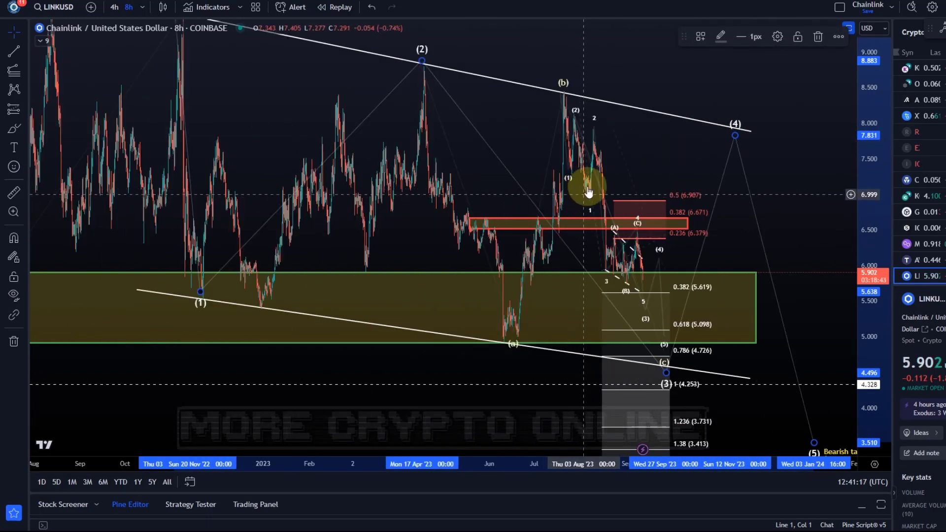
scroll(588, 192, down, 1)
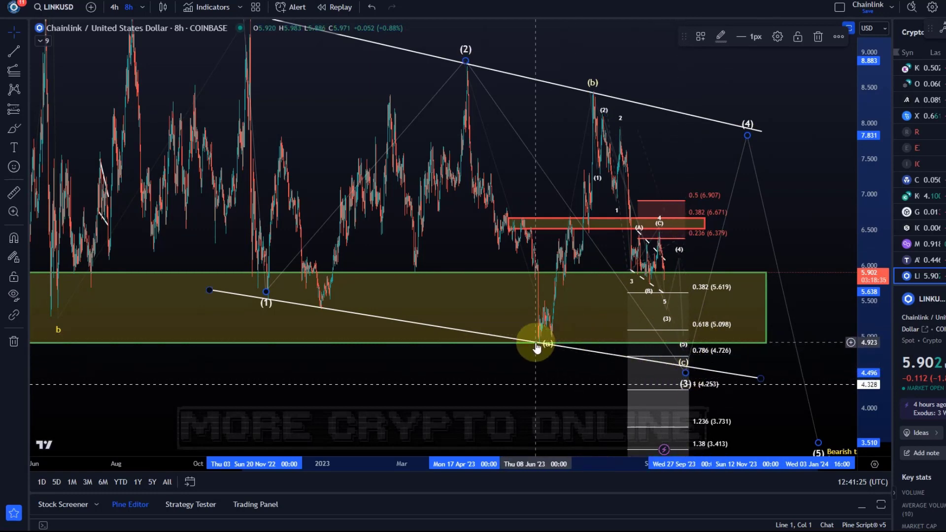
drag(849, 102, 856, 327)
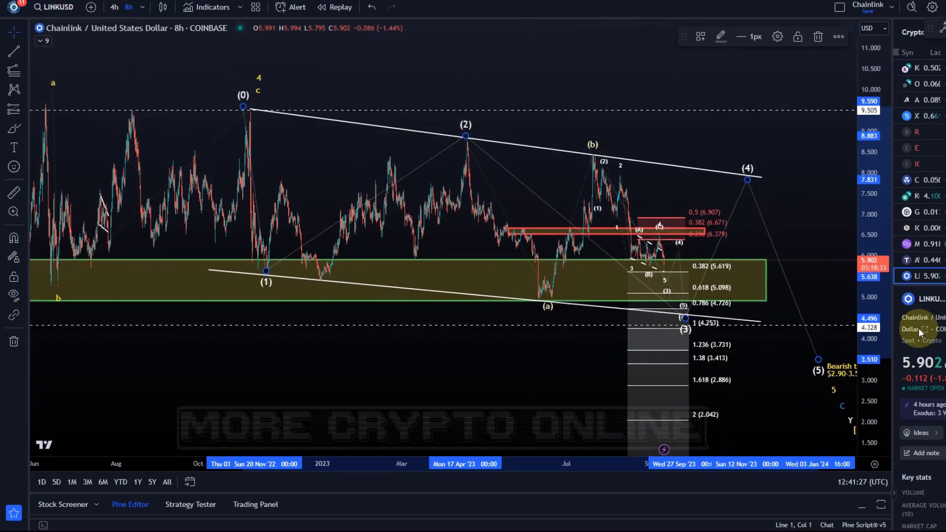
drag(304, 106, 287, 95)
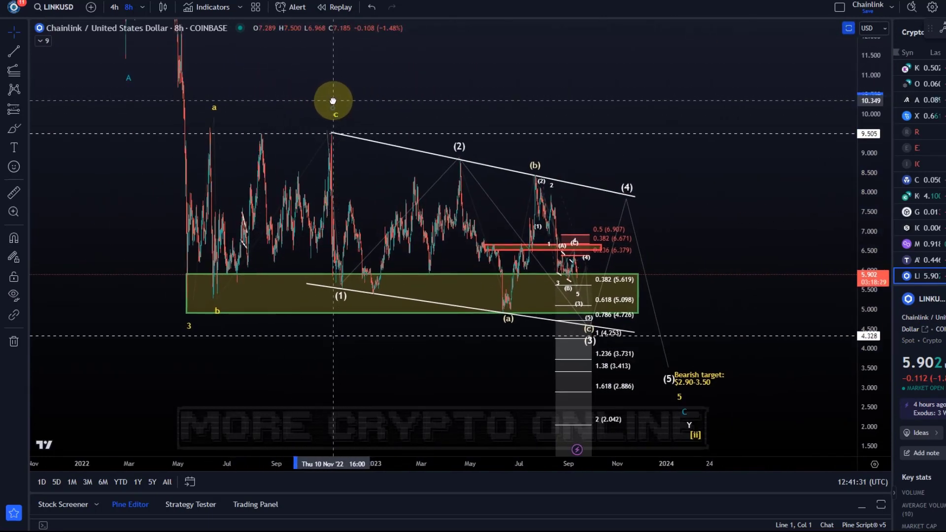
drag(461, 105, 386, 36)
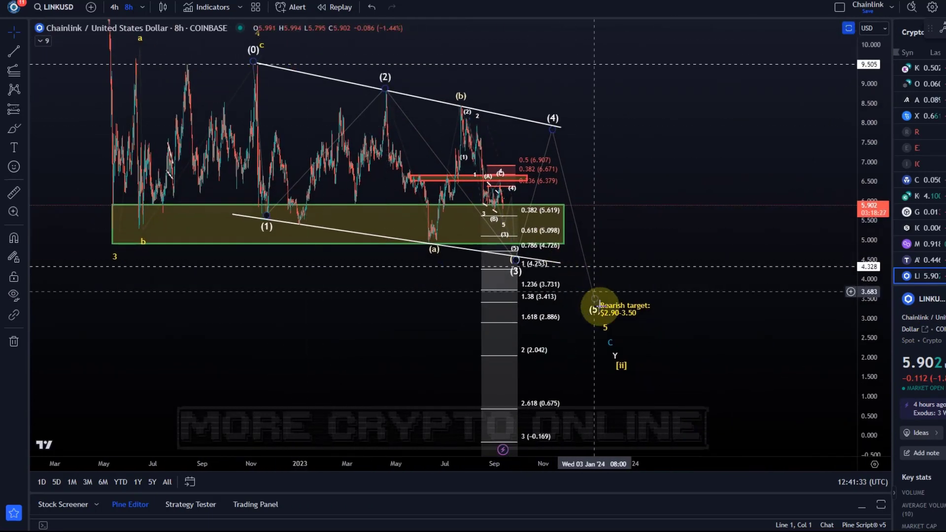
drag(685, 350, 676, 389)
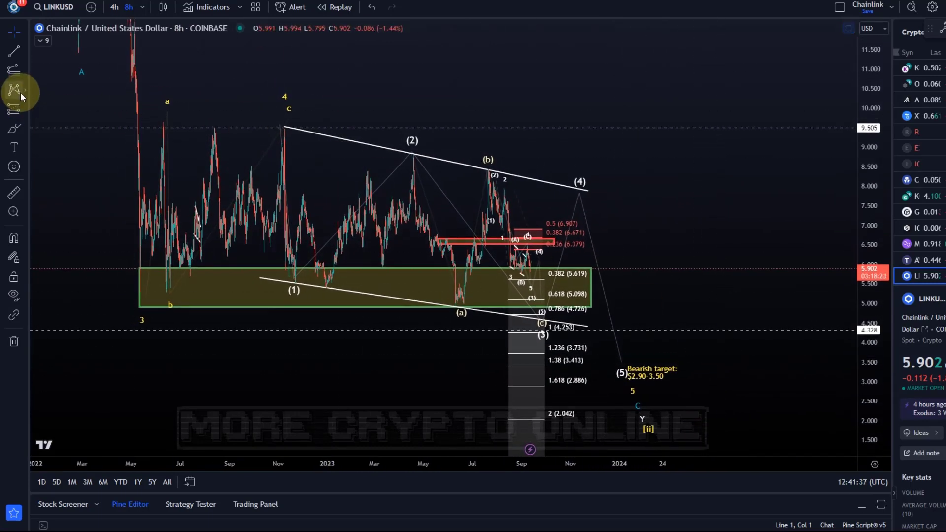
click(14, 129)
mouse_move(268, 114)
mouse_down()
mouse_move(342, 227)
mouse_move(390, 149)
mouse_move(529, 317)
mouse_move(572, 196)
mouse_move(647, 378)
mouse_up()
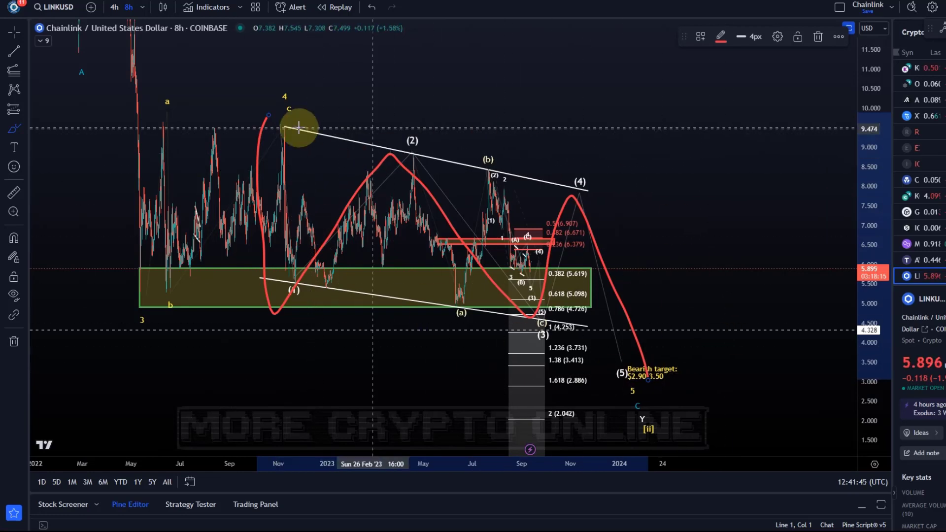
click(372, 7)
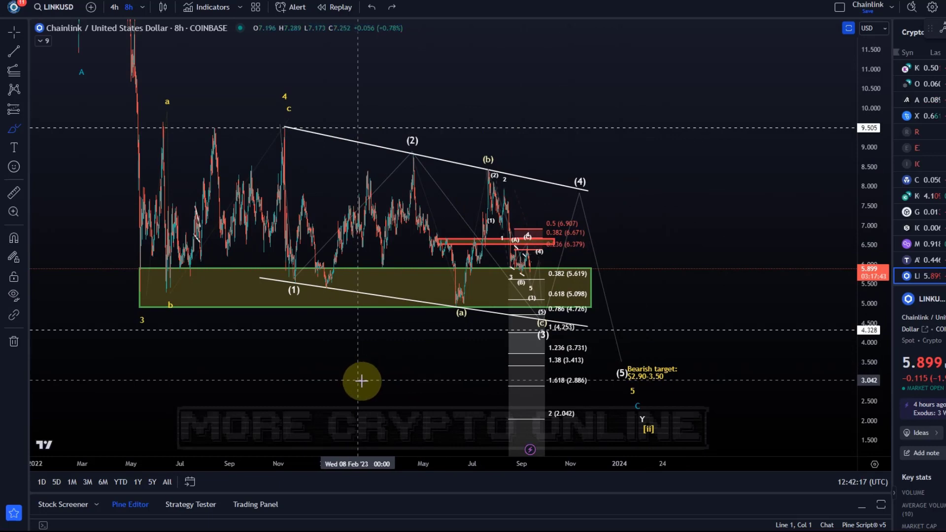
click(463, 330)
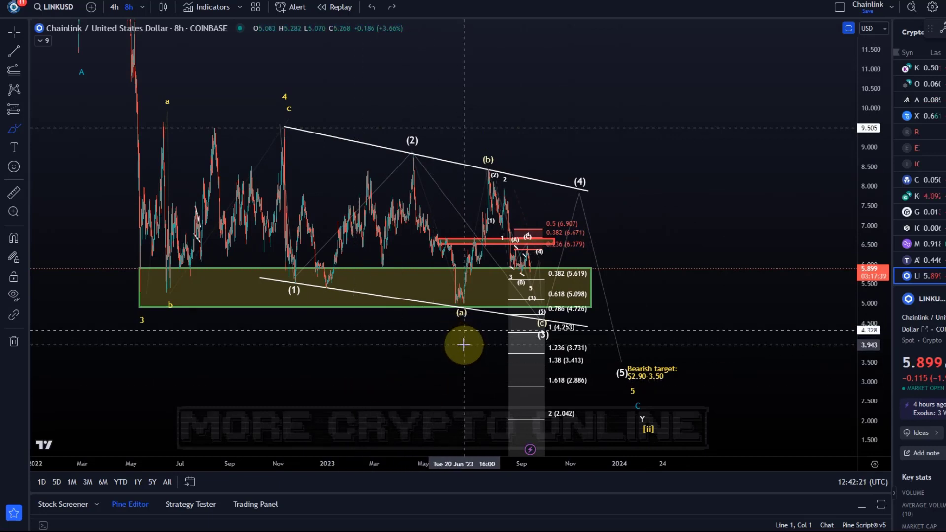